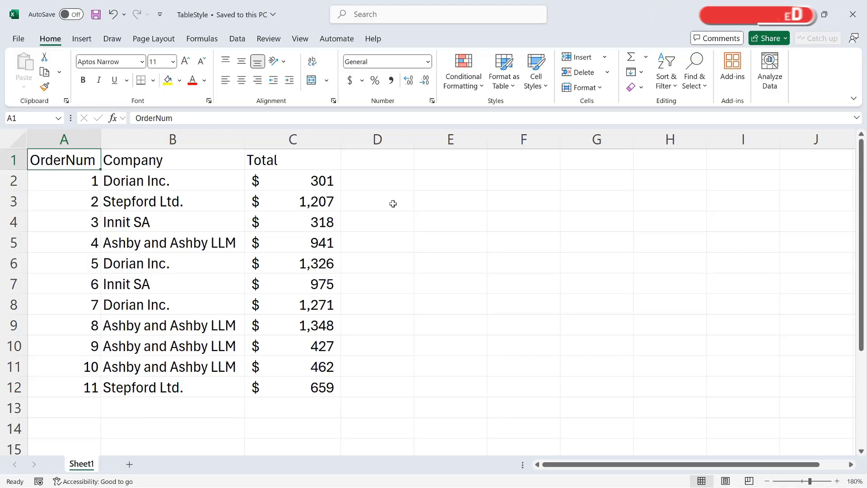
# - Format the order data A1:C12 as Table1 with headers, using Table Style Light 1
pyautogui.click(201, 203)
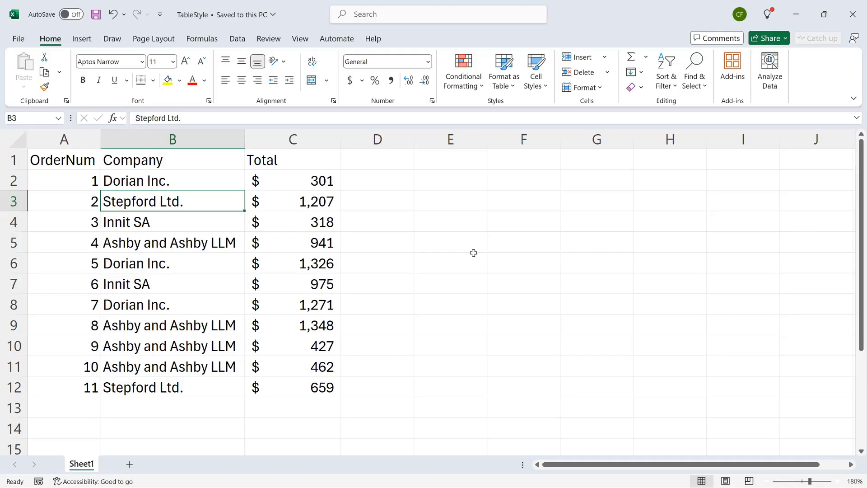
pyautogui.press('Down')
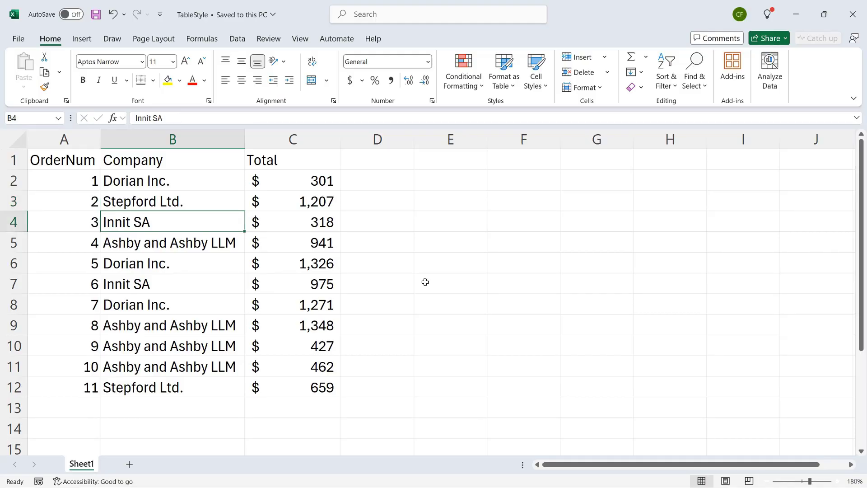
pyautogui.click(228, 247)
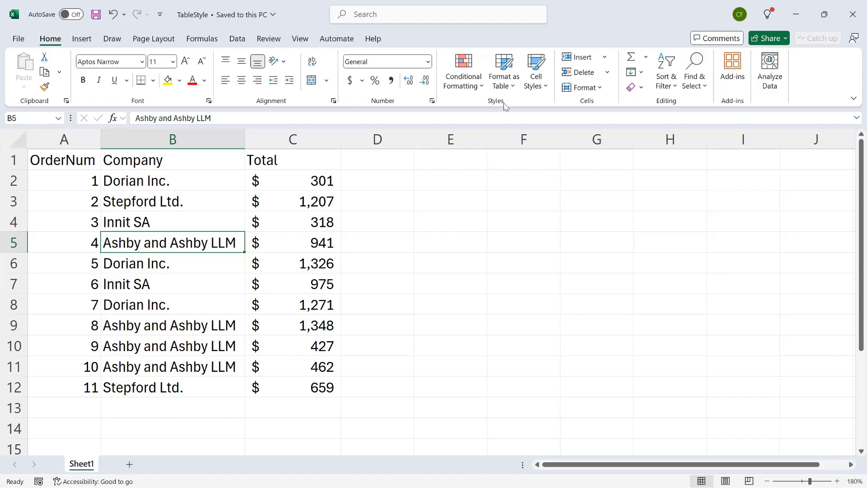
pyautogui.click(509, 86)
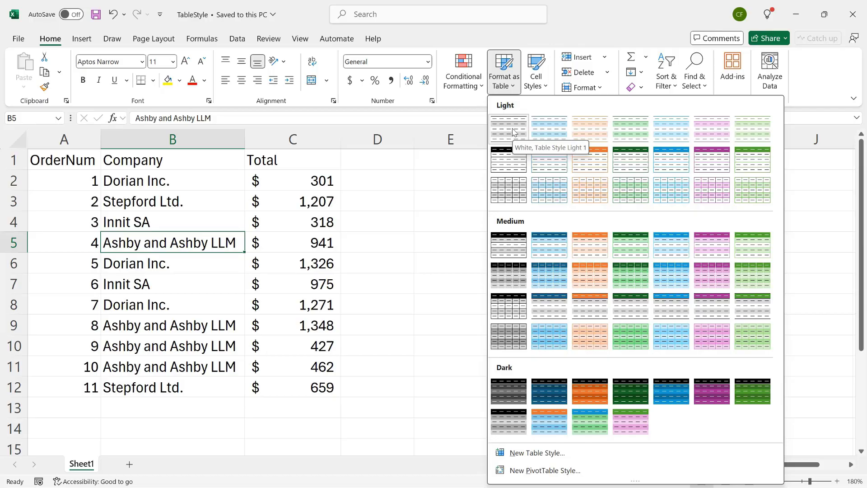
pyautogui.click(513, 132)
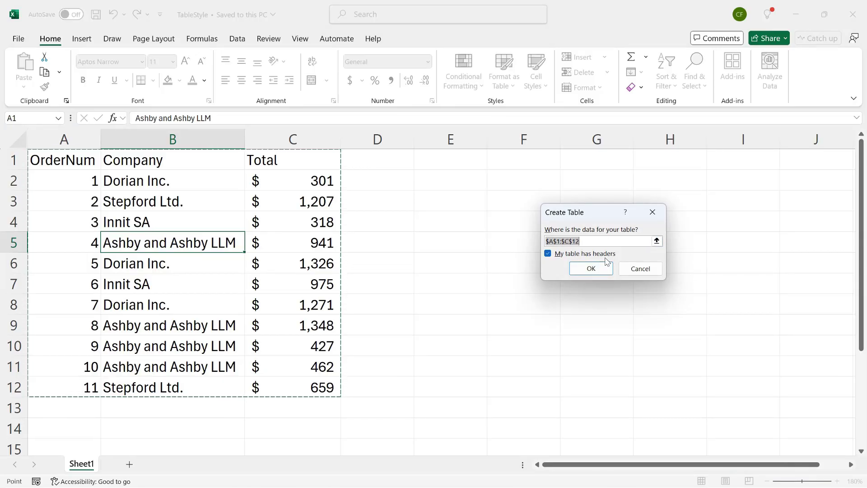
pyautogui.click(591, 269)
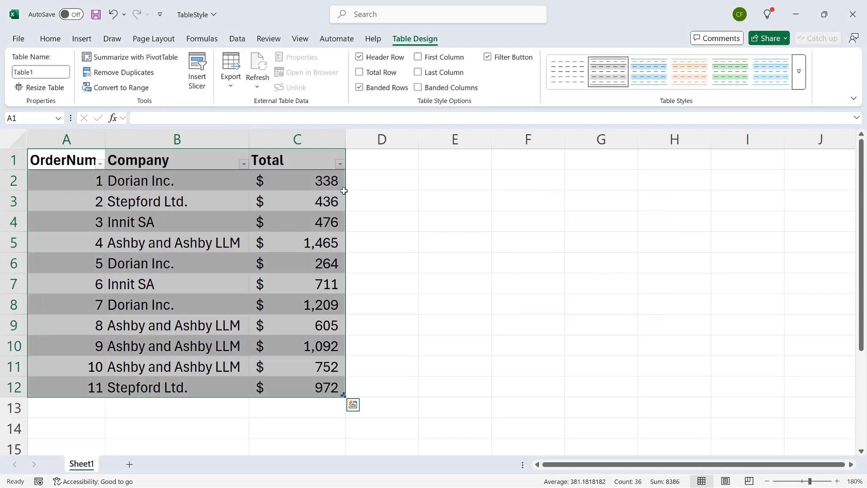
pyautogui.click(325, 183)
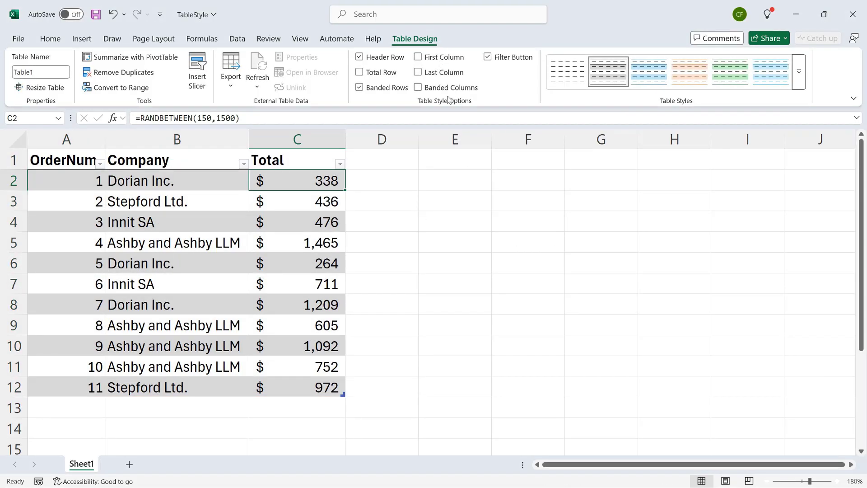
# - From the table styles gallery, begin a new custom table style named Table Style 1
pyautogui.click(447, 216)
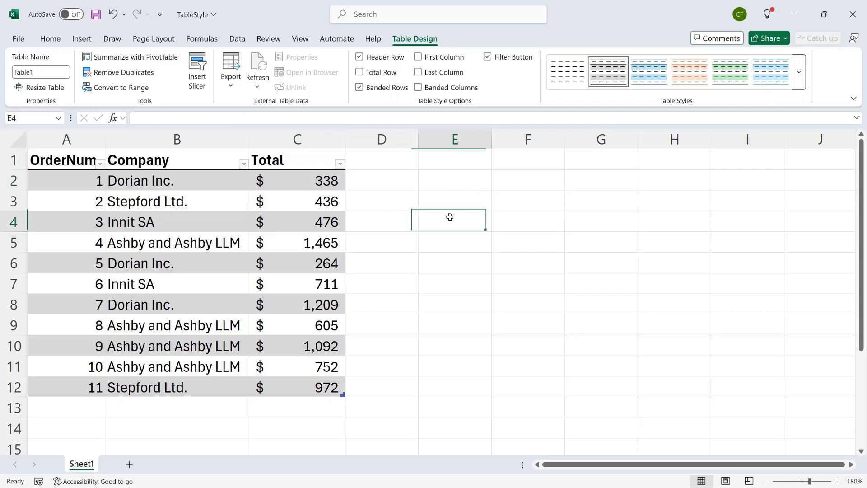
pyautogui.click(228, 223)
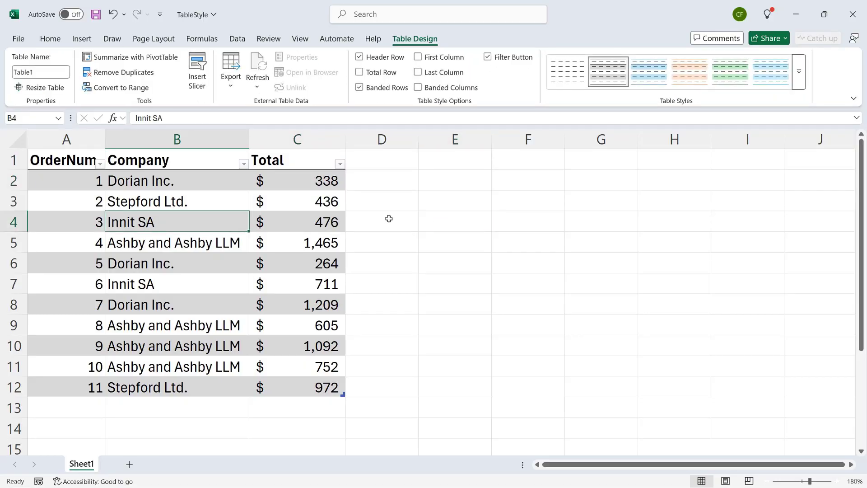
pyautogui.click(798, 71)
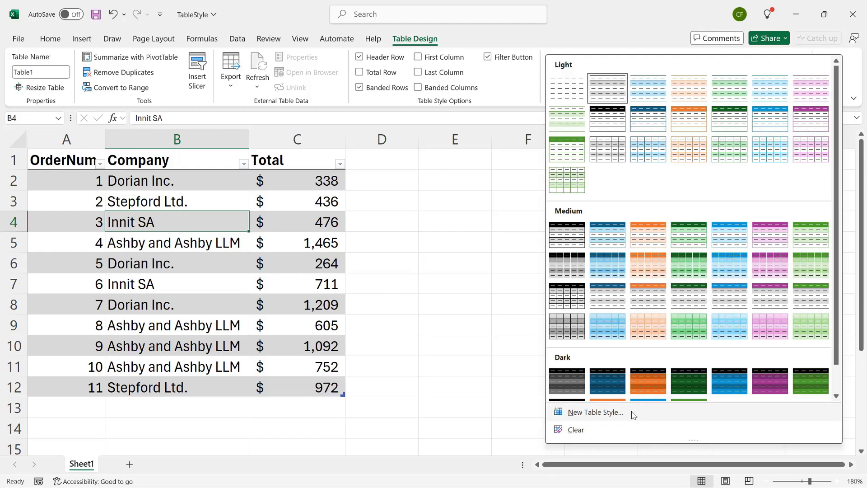
pyautogui.click(634, 413)
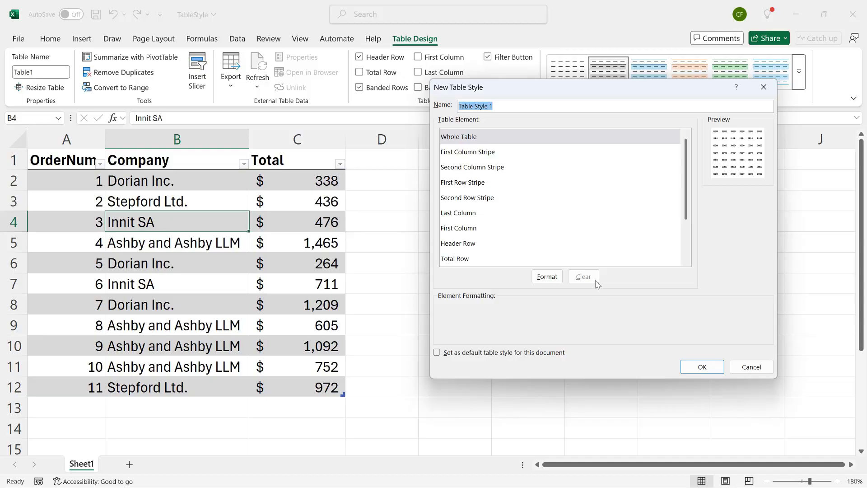
# - Select the Header Row element of the new style and bring up its cell formatting
pyautogui.click(544, 243)
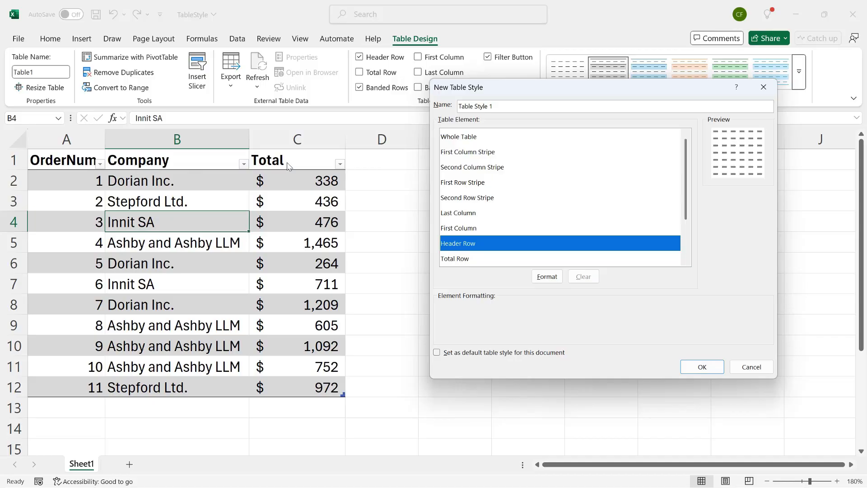
pyautogui.click(552, 276)
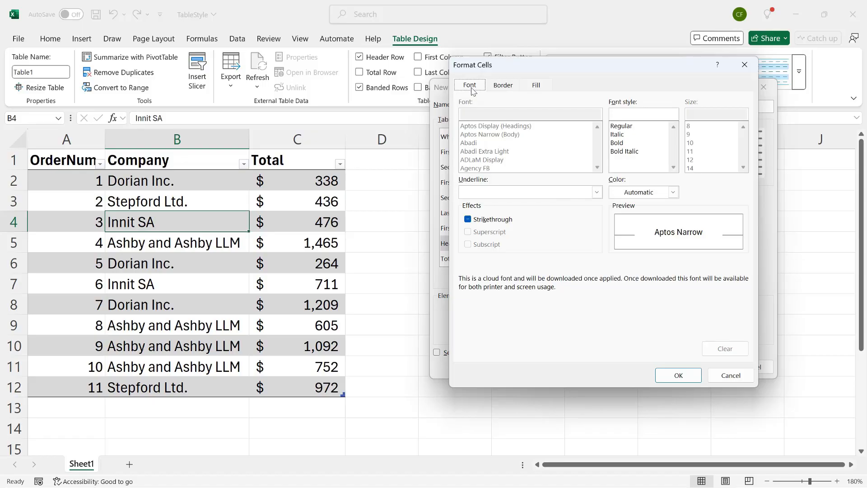
# - Format the header row with bold white text on a dark brown fill
pyautogui.click(623, 143)
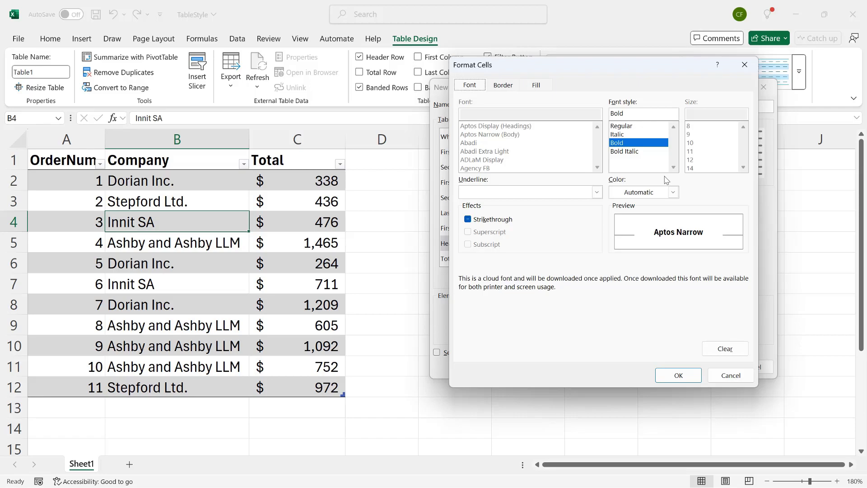
pyautogui.click(674, 193)
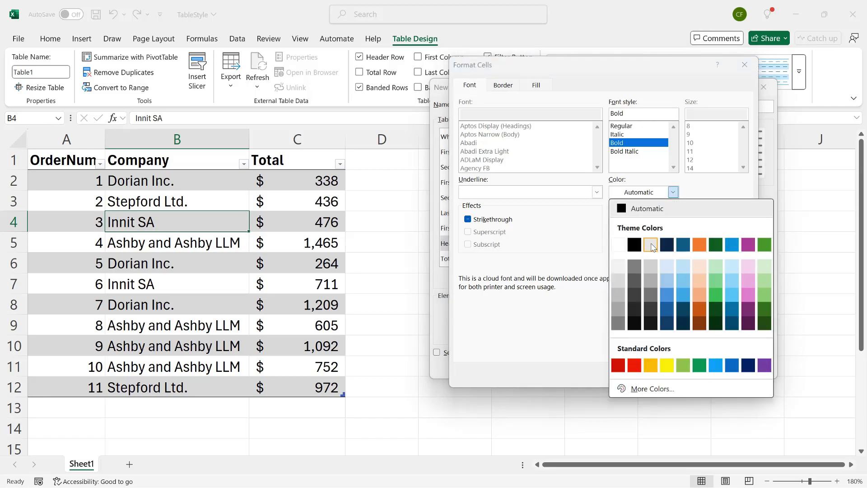
pyautogui.click(619, 245)
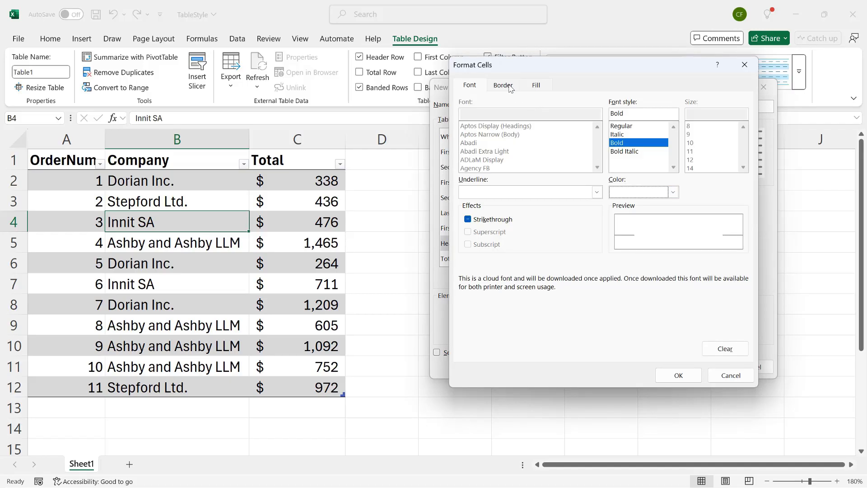
pyautogui.click(537, 86)
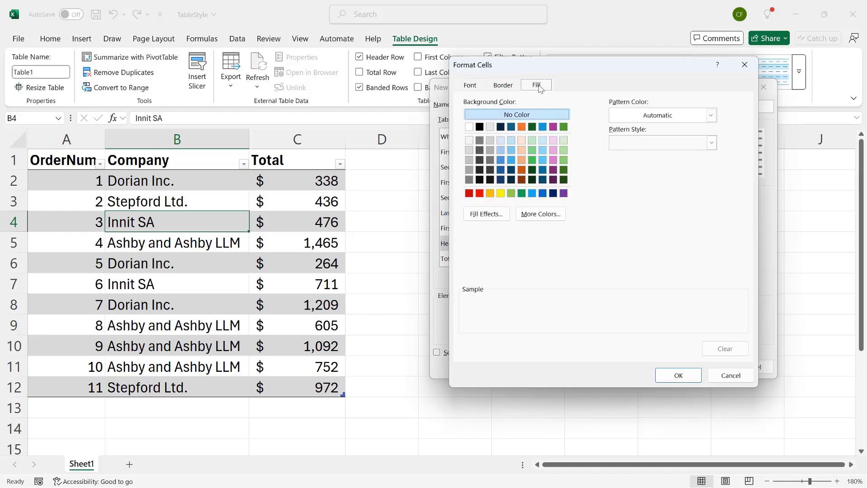
pyautogui.click(522, 180)
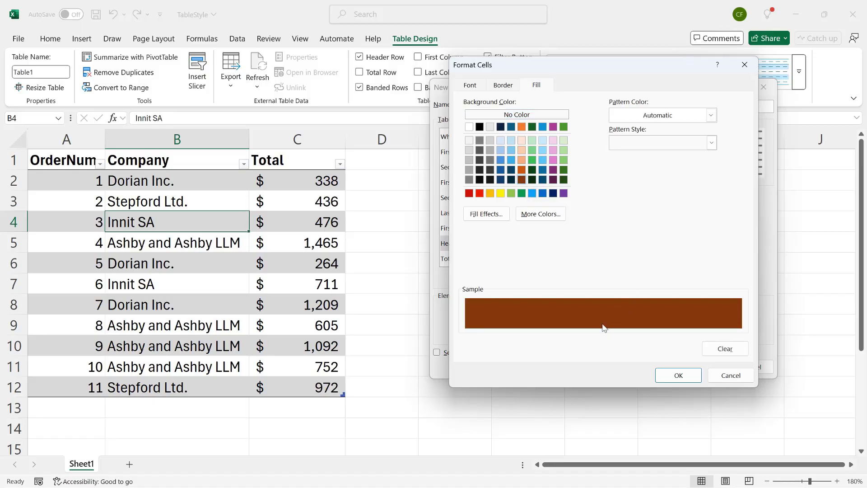
pyautogui.click(678, 376)
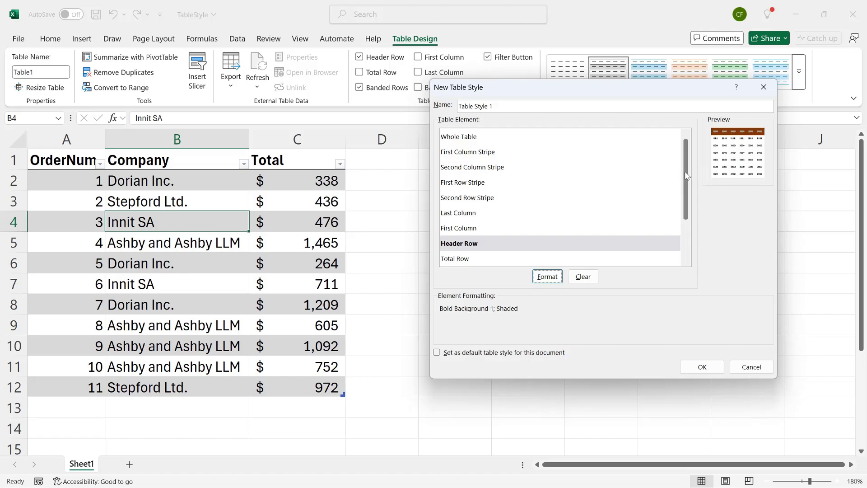
# - Give the style's Total Row element a dark brown fill with white font colour
pyautogui.moveTo(685, 171); pyautogui.dragTo(687, 206)
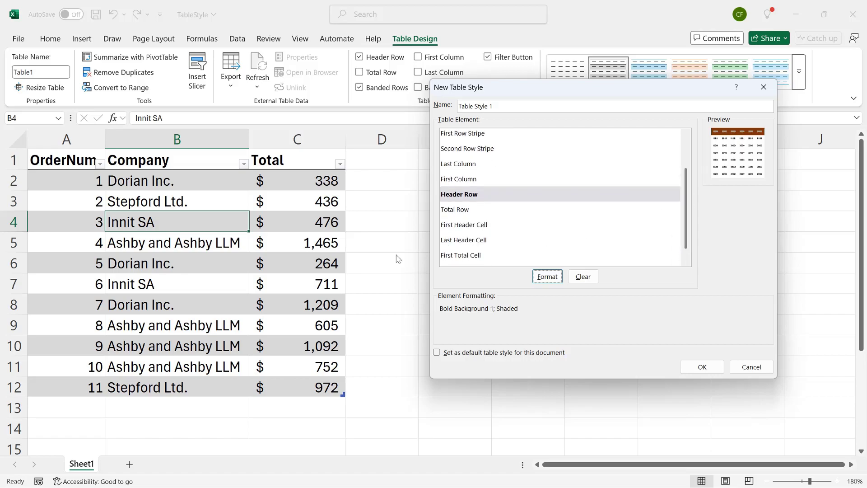
pyautogui.click(461, 210)
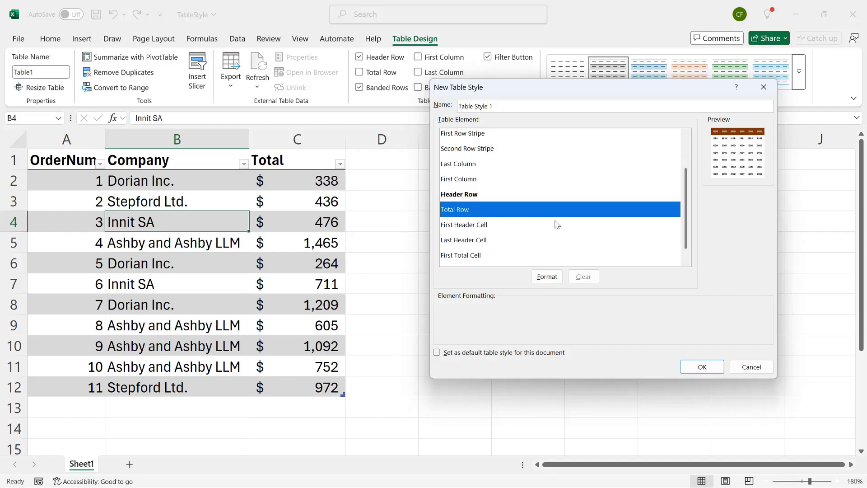
pyautogui.click(559, 279)
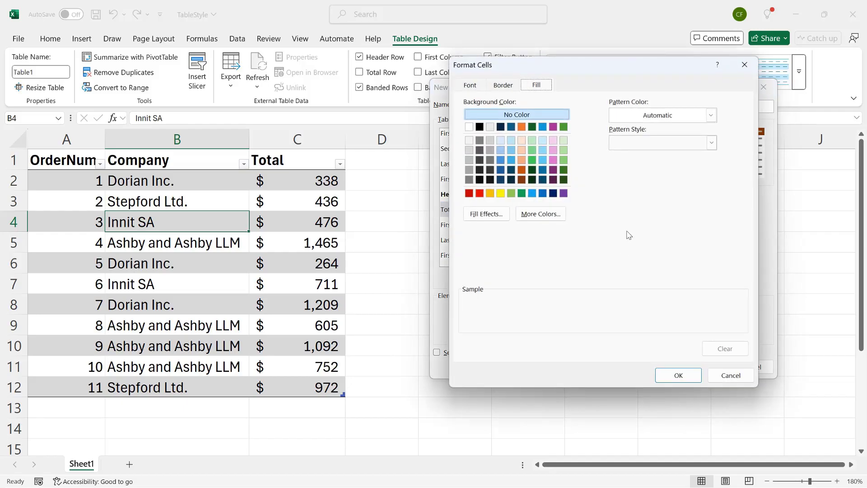
pyautogui.click(521, 179)
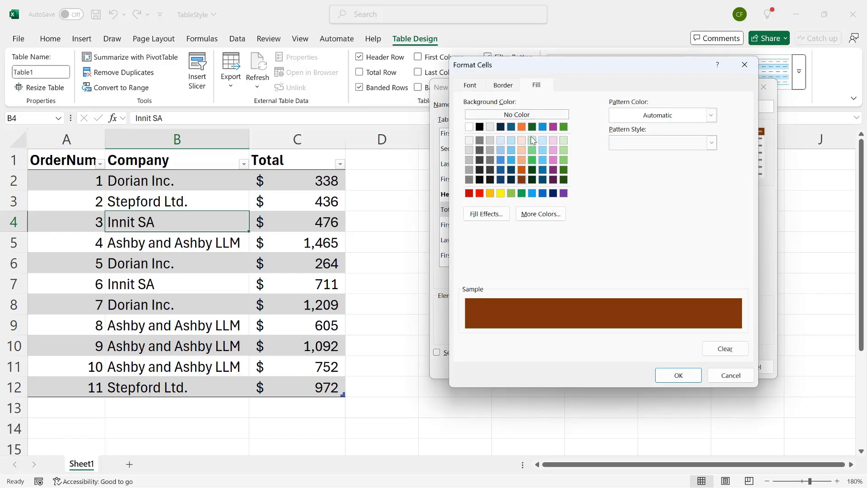
pyautogui.click(472, 87)
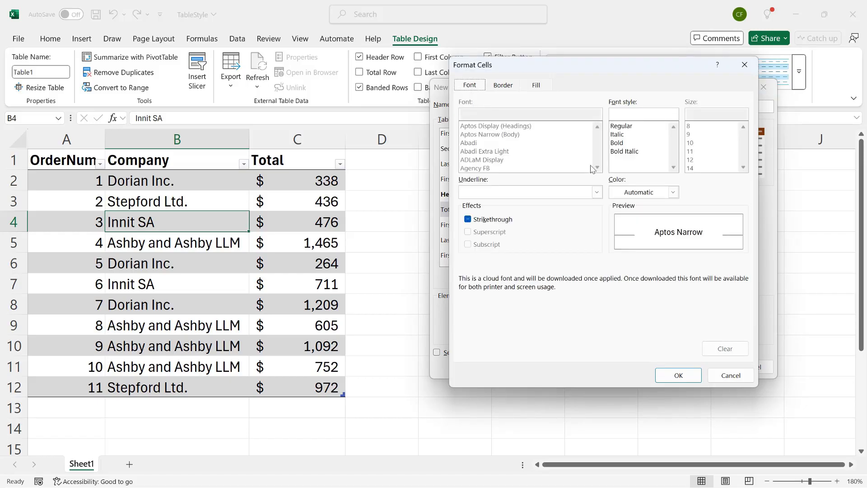
pyautogui.click(672, 193)
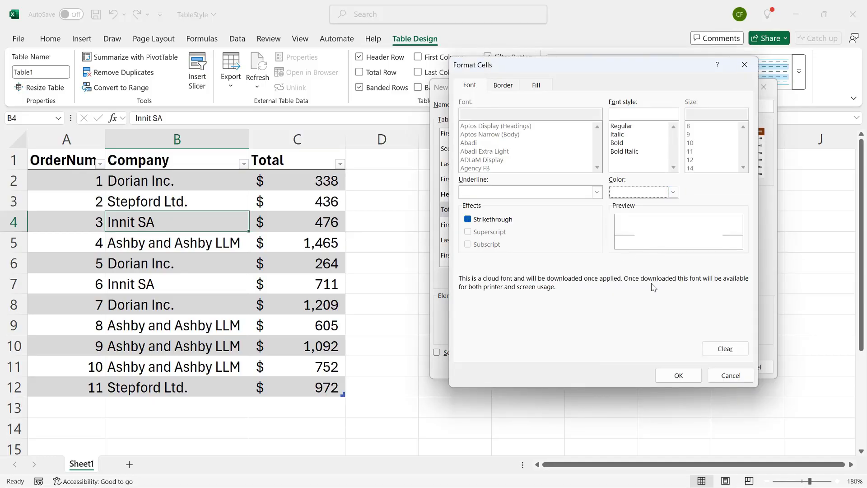
pyautogui.click(684, 376)
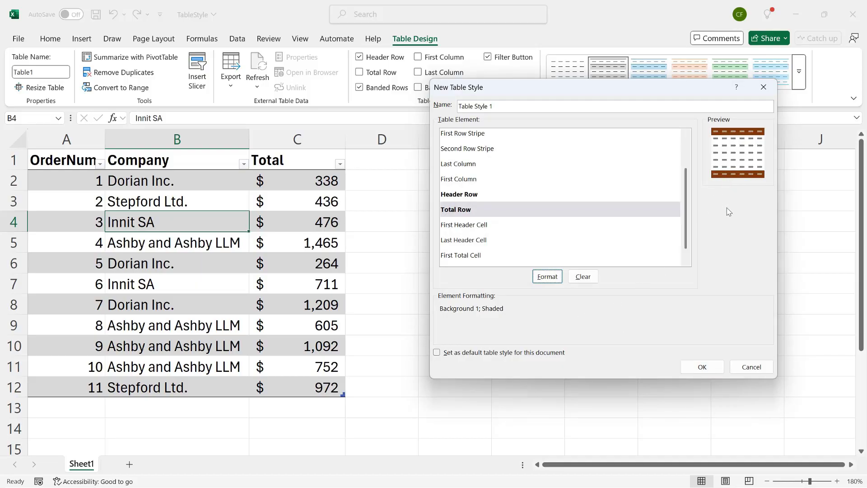
# - Save Table Style 1, apply it to Table1, and add a Total Row showing $9,291
pyautogui.click(712, 371)
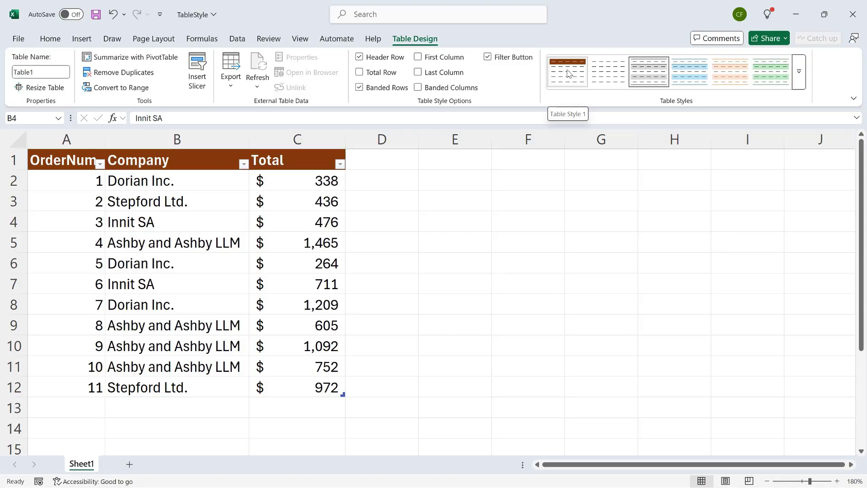
pyautogui.click(569, 74)
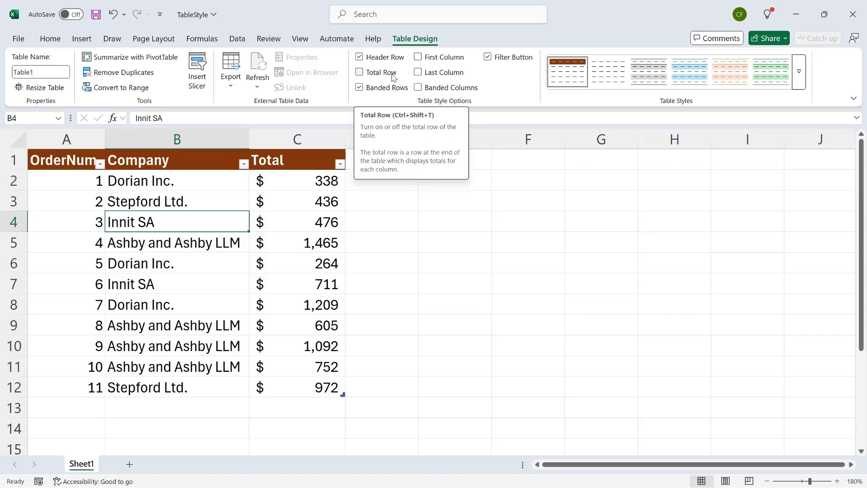
pyautogui.click(364, 73)
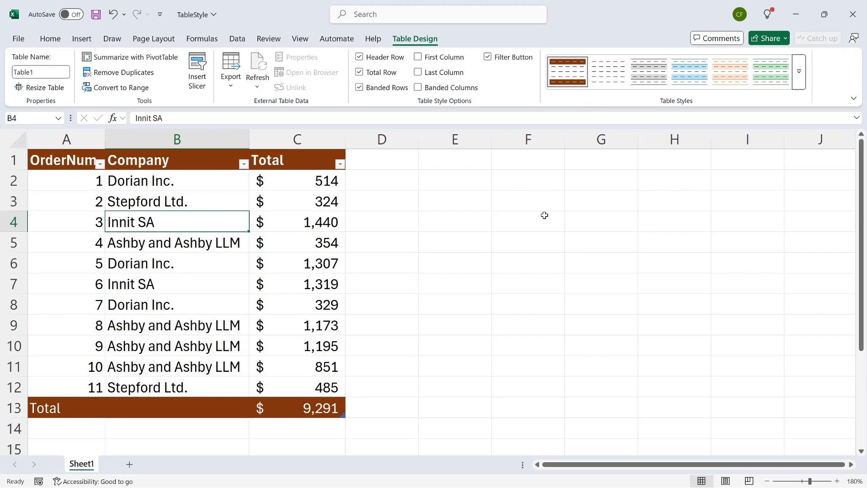
# - Modify Table Style 1 so its Second Row Stripe uses a light peach fill
pyautogui.rightClick(569, 71)
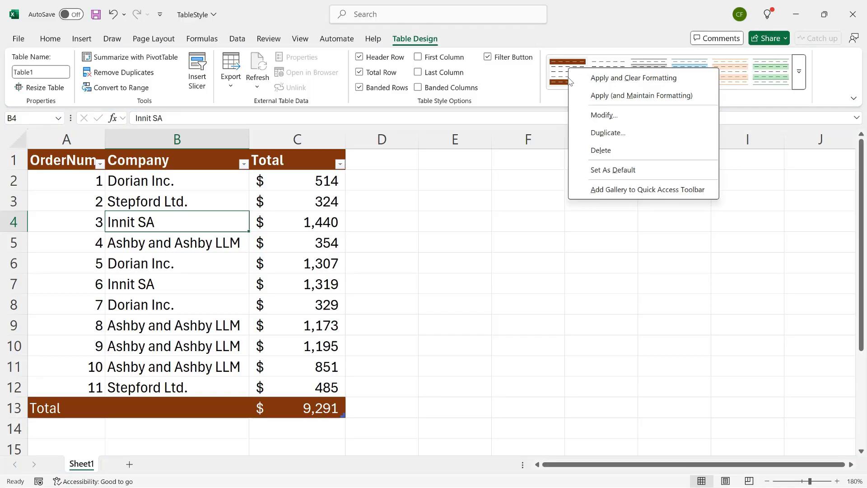
pyautogui.click(629, 114)
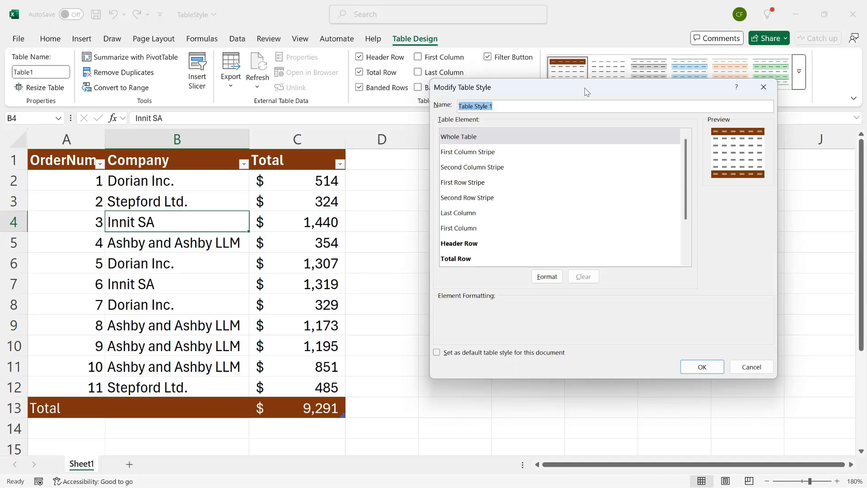
pyautogui.click(497, 200)
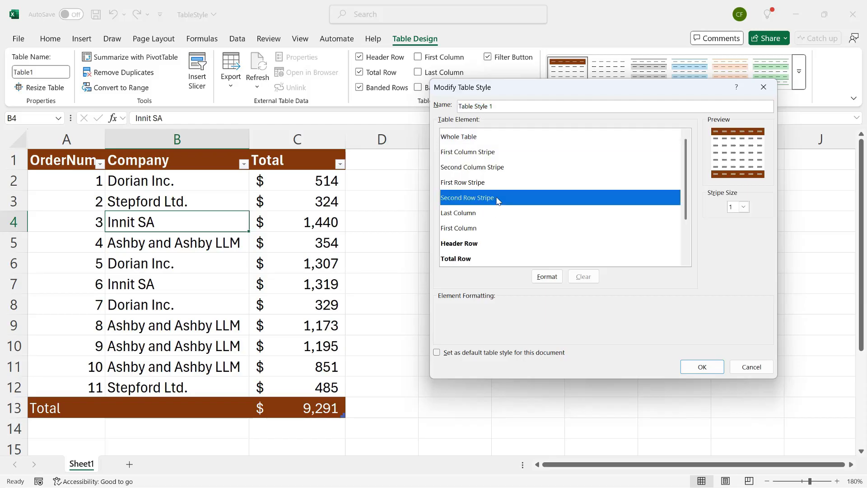
pyautogui.click(547, 277)
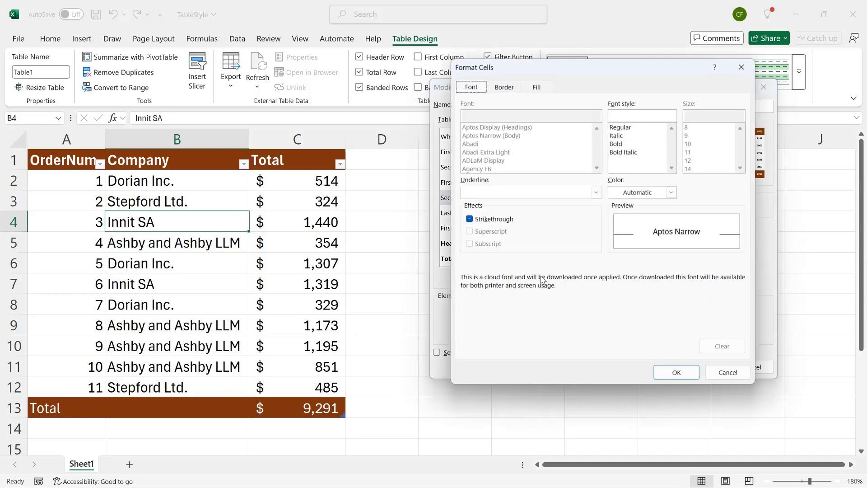
pyautogui.click(531, 90)
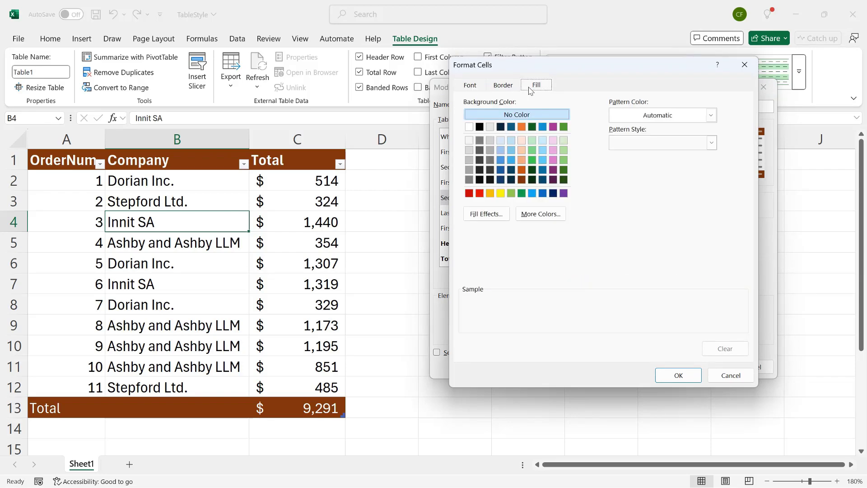
pyautogui.click(521, 150)
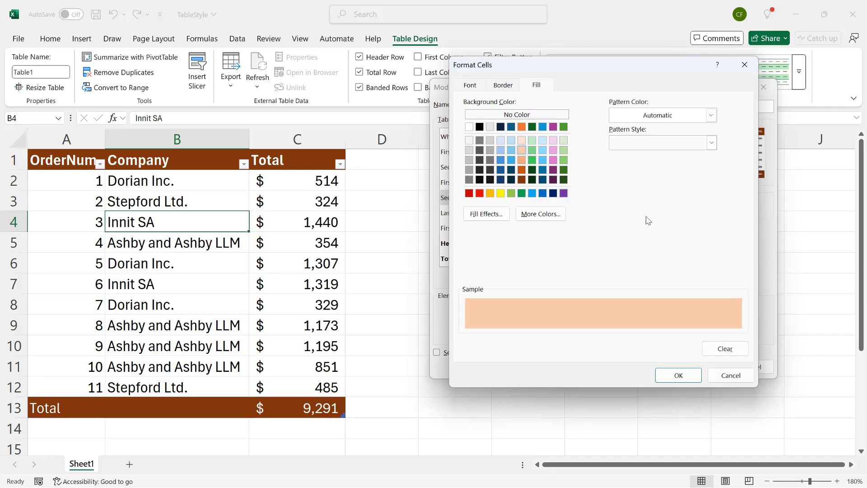
pyautogui.click(678, 375)
pyautogui.click(700, 366)
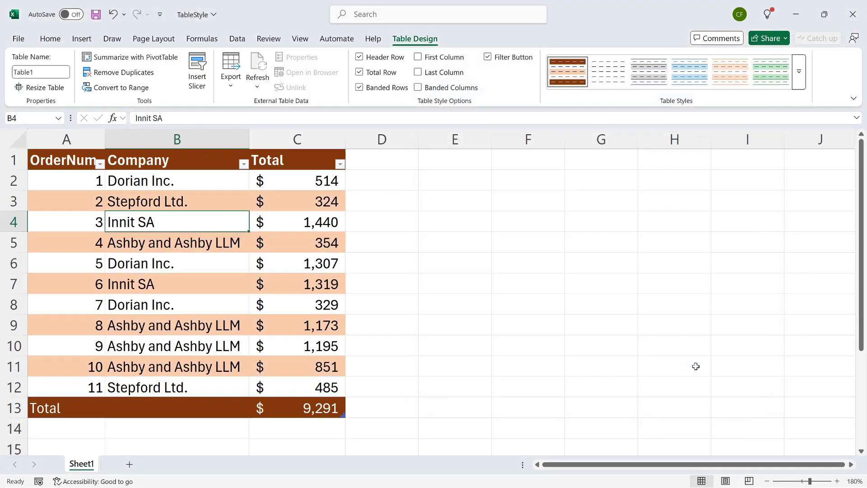